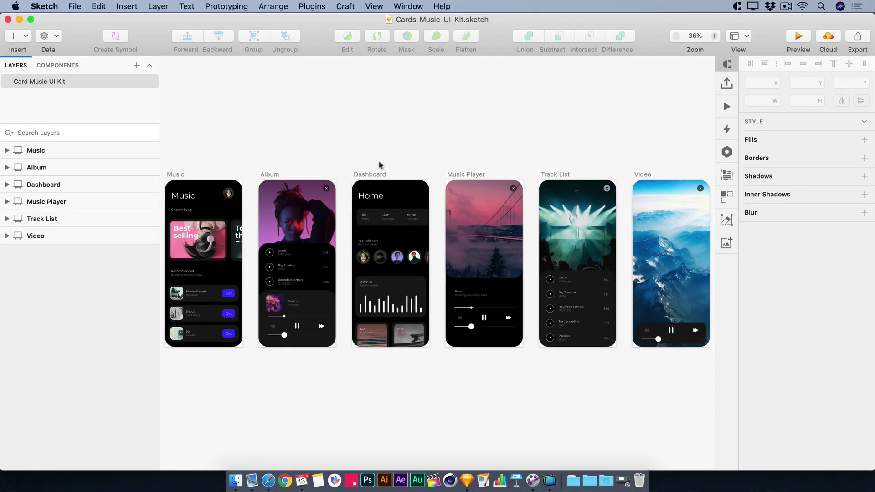
Step: Select the Dashboard artboard, then clear the canvas selection
{"action": "left_click", "coordinate": [365, 178]}
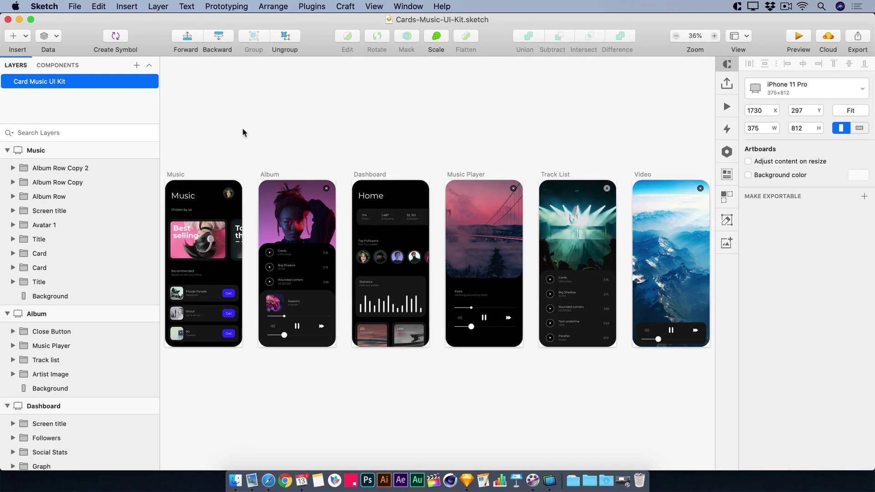
{"action": "left_click", "coordinate": [243, 132]}
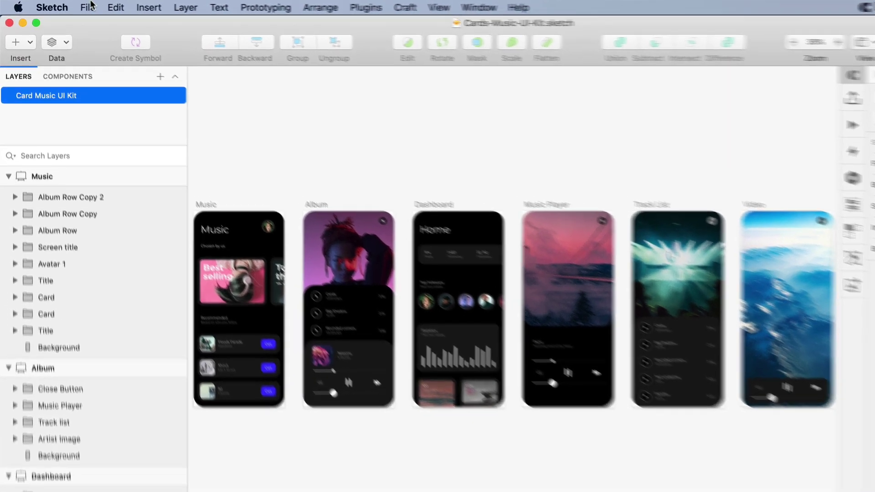
{"action": "left_click", "coordinate": [75, 7]}
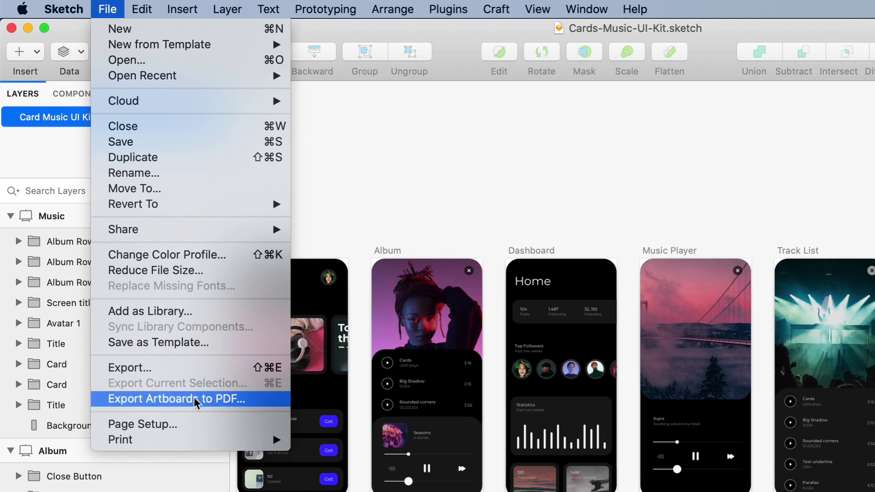
{"action": "left_click", "coordinate": [253, 400]}
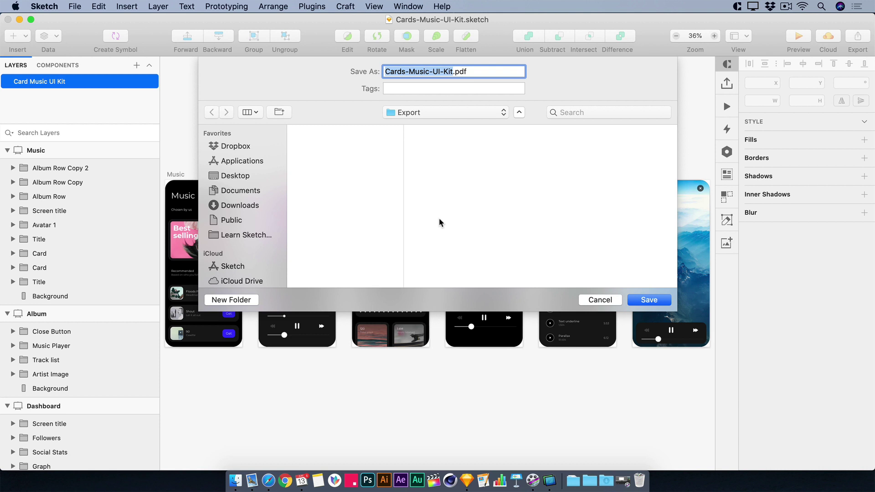
{"action": "left_click", "coordinate": [600, 300]}
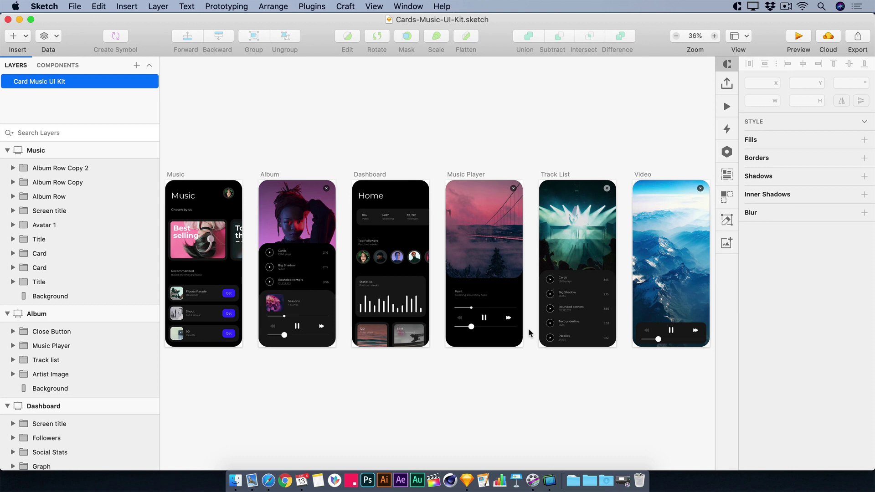
Step: Zoom the canvas out to 18% and pan so the six artboards sit centred
{"action": "key", "text": "super+minus"}
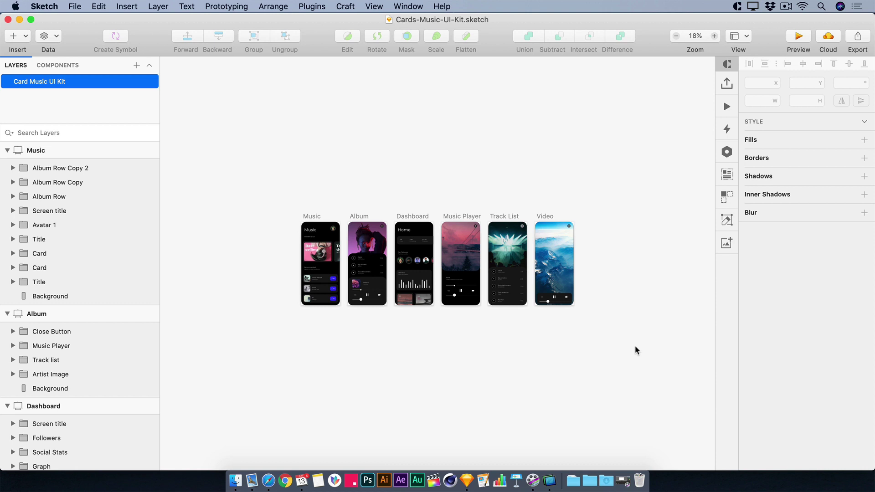
{"action": "scroll", "coordinate": [628, 351], "scroll_direction": "down", "scroll_amount": 2}
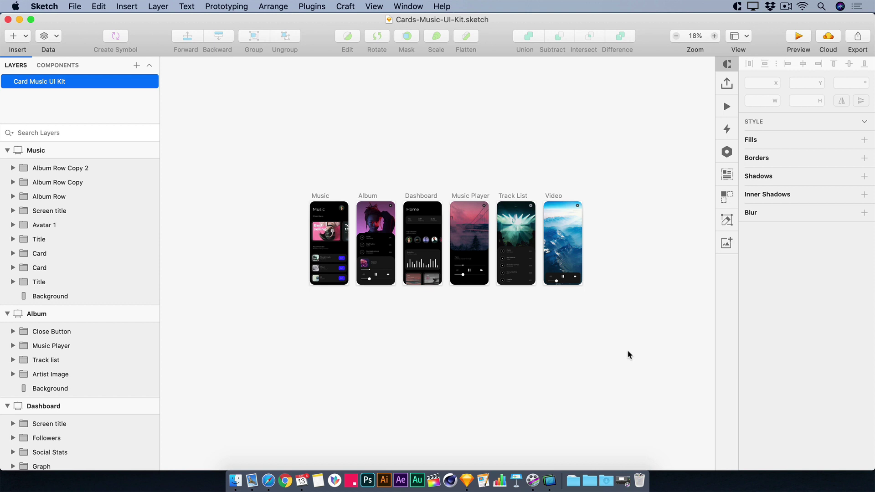
{"action": "scroll", "coordinate": [628, 354], "scroll_direction": "right", "scroll_amount": 2}
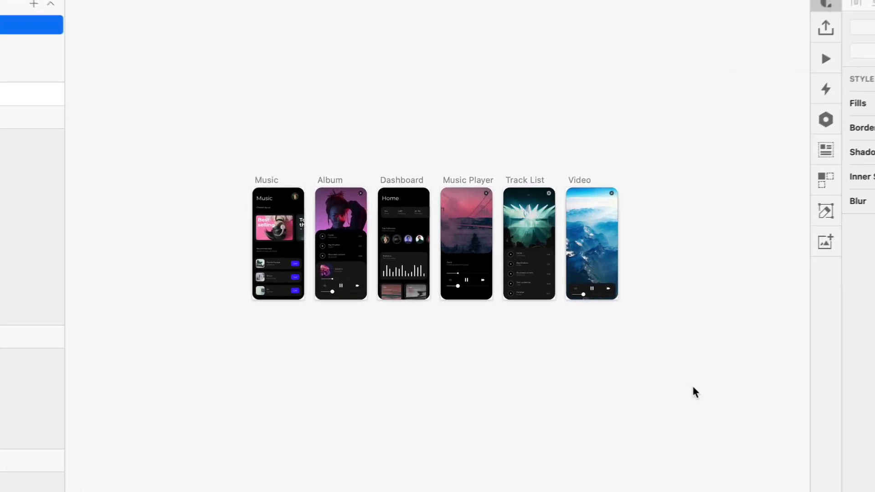
Step: Draw a 3056 × 1466 slice around all six music-app artboards with the Slice tool
{"action": "key", "text": "s"}
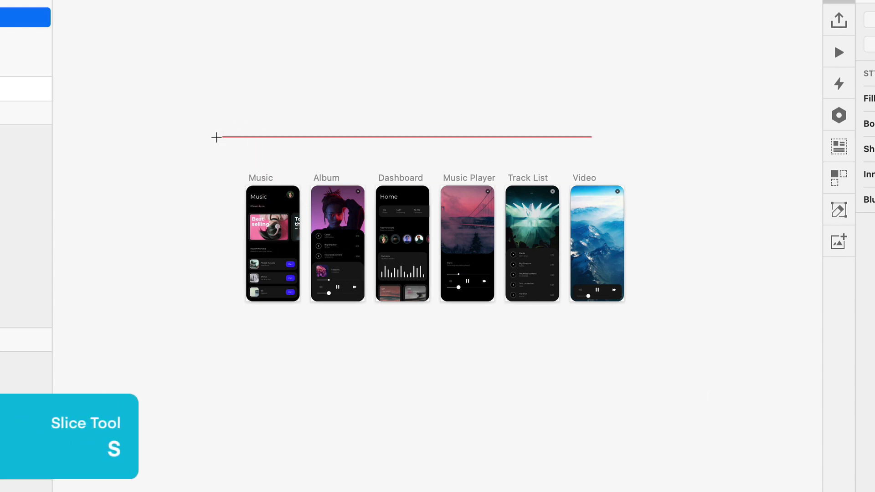
{"action": "left_click_drag", "start_coordinate": [217, 136], "coordinate": [652, 346]}
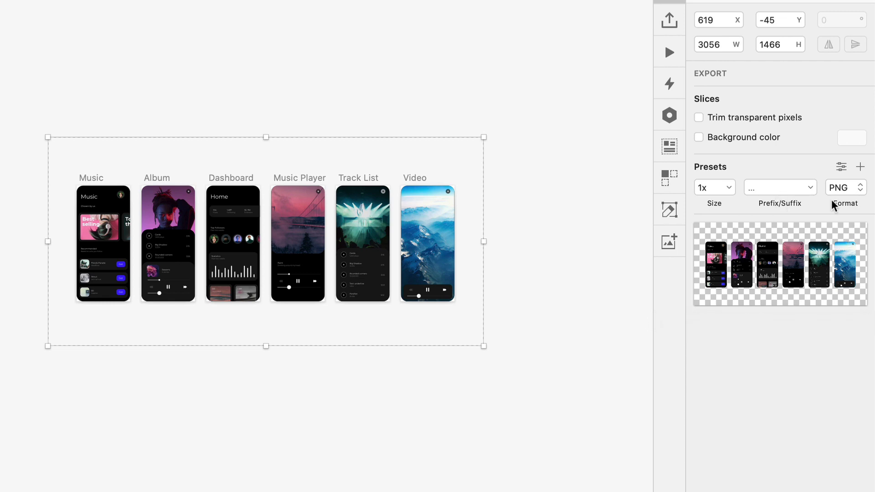
Step: Set the slice export format to PDF at 3x size
{"action": "left_click", "coordinate": [860, 188]}
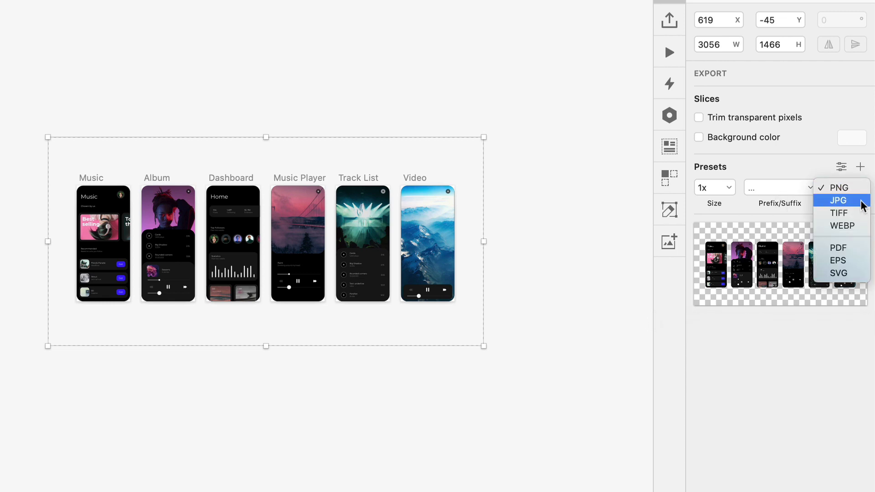
{"action": "left_click", "coordinate": [855, 250]}
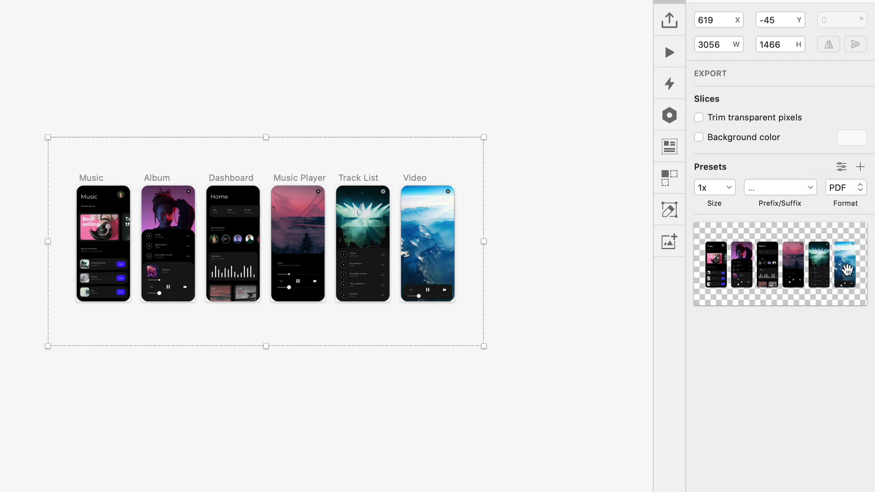
{"action": "left_click", "coordinate": [730, 188]}
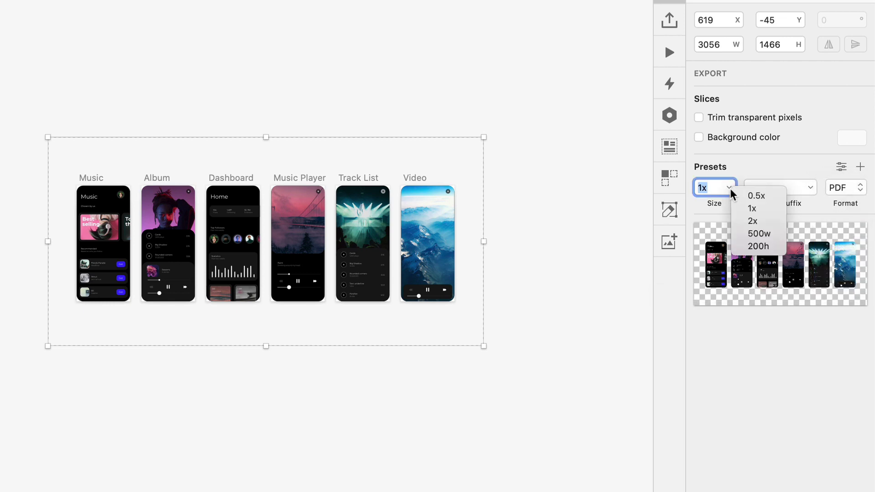
{"action": "left_click", "coordinate": [761, 222]}
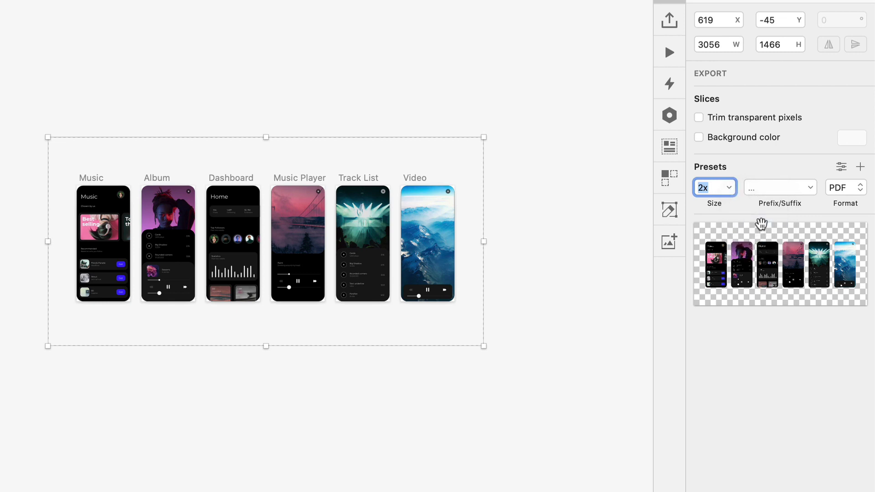
{"action": "left_click", "coordinate": [702, 189]}
{"action": "key", "text": "BackSpace"}
{"action": "type", "text": "3"}
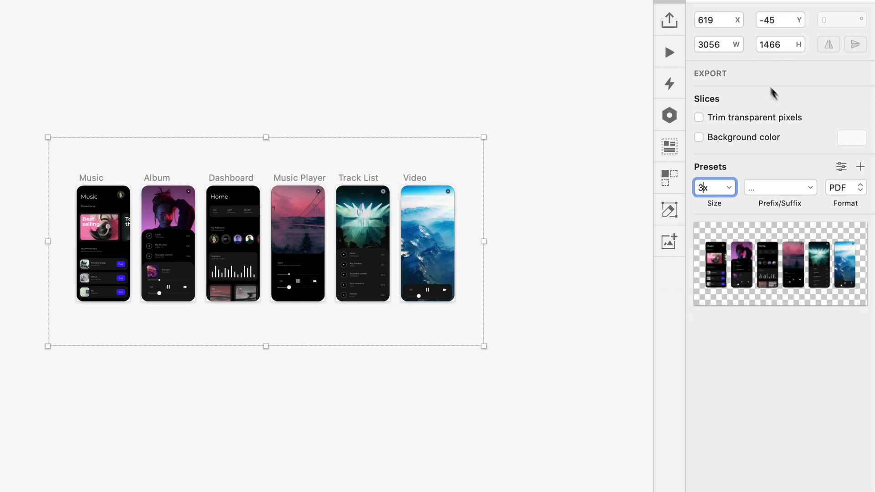
Step: Keep trimming off and give the export a dark grey-blue #24252A background colour
{"action": "left_click", "coordinate": [748, 118]}
{"action": "left_click", "coordinate": [754, 117]}
{"action": "left_click", "coordinate": [754, 136]}
{"action": "left_click", "coordinate": [851, 138]}
{"action": "mouse_move", "coordinate": [720, 259]}
{"action": "left_mouse_down"}
{"action": "mouse_move", "coordinate": [682, 272]}
{"action": "mouse_move", "coordinate": [717, 276]}
{"action": "left_mouse_up"}
{"action": "left_click", "coordinate": [789, 306]}
{"action": "left_click_drag", "start_coordinate": [790, 307], "coordinate": [792, 307]}
{"action": "left_click_drag", "start_coordinate": [730, 278], "coordinate": [723, 274]}
{"action": "left_click", "coordinate": [832, 130]}
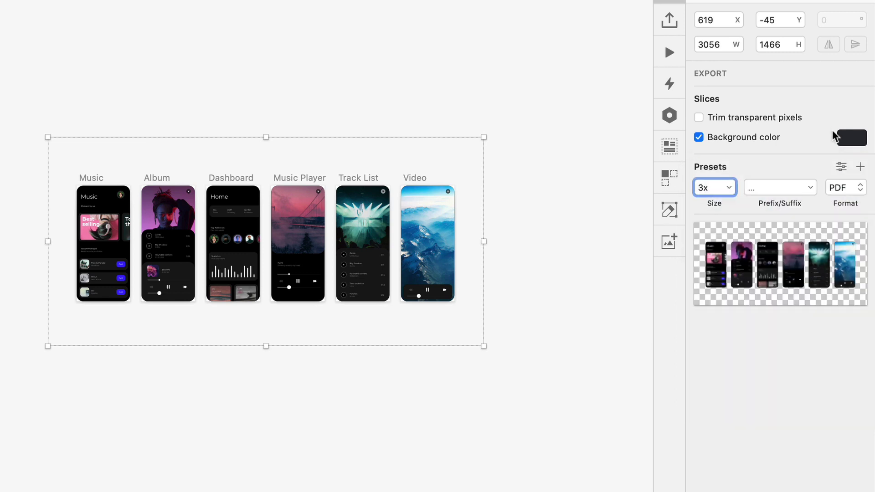
{"action": "left_click", "coordinate": [813, 185]}
{"action": "left_click", "coordinate": [813, 185]}
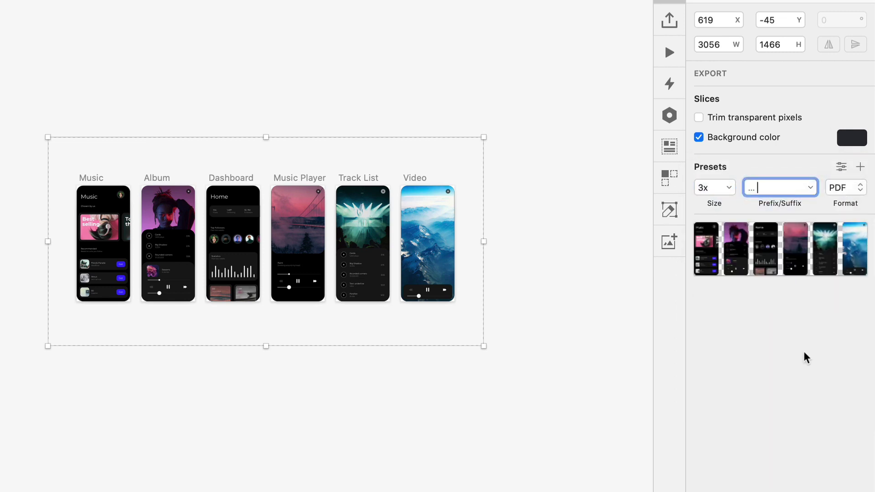
Step: Export the slice as 'Contact Sheet' PDF into the Export folder
{"action": "key", "text": "super+shift+e"}
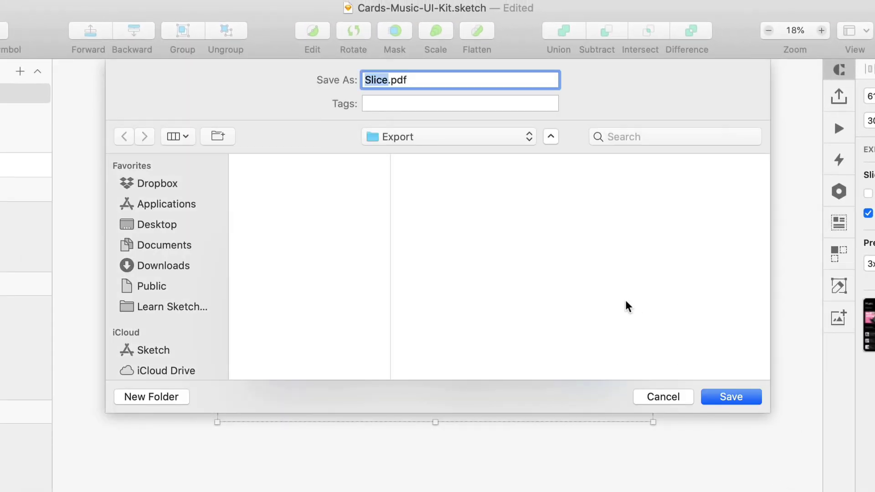
{"action": "type", "text": "c"}
{"action": "key", "text": "BackSpace"}
{"action": "type", "text": "Contact Sheet"}
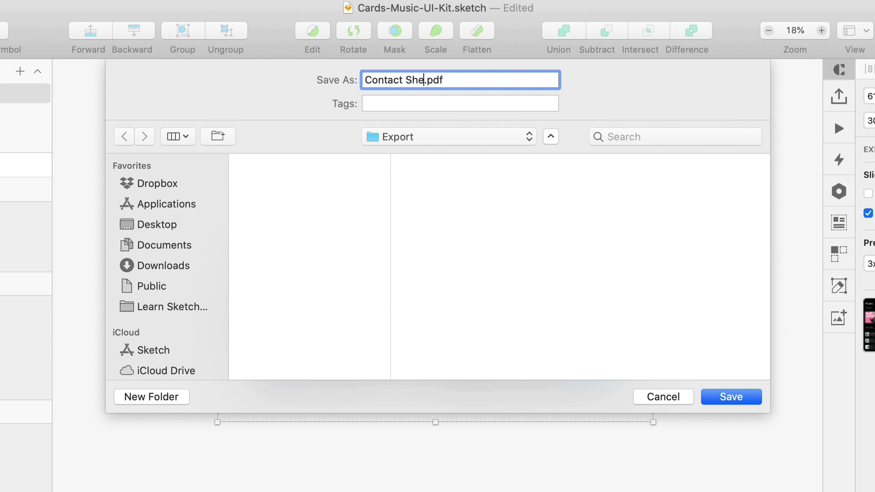
{"action": "left_click", "coordinate": [731, 398]}
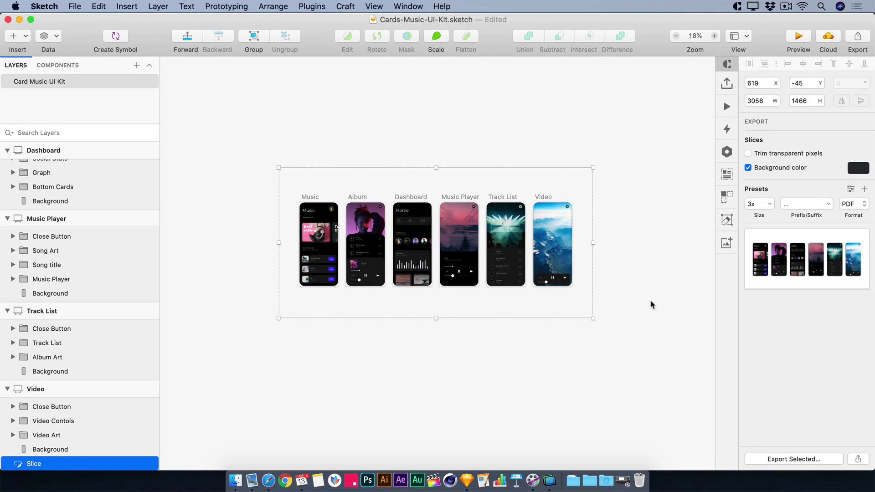
Step: Find Contact Sheet.pdf in the Finder Export folder and preview it in Quick Look
{"action": "key", "text": "ctrl+Up"}
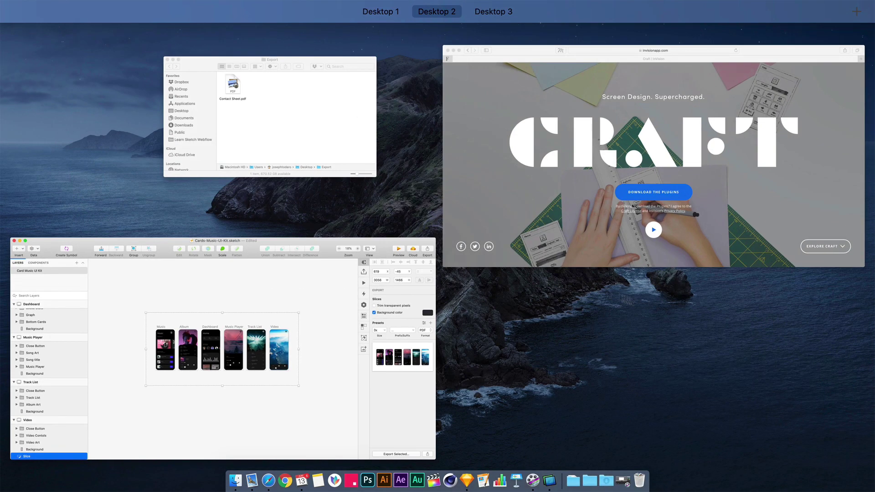
{"action": "left_click", "coordinate": [286, 149]}
{"action": "left_click", "coordinate": [355, 168]}
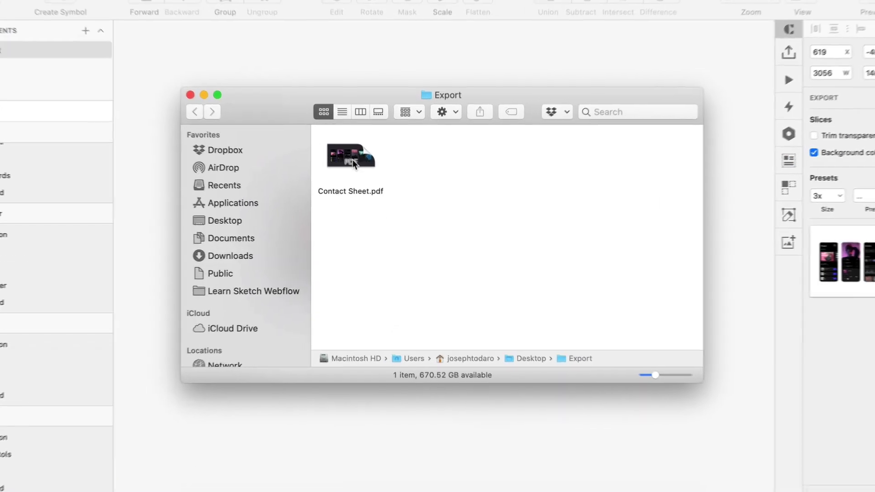
{"action": "key", "text": "space"}
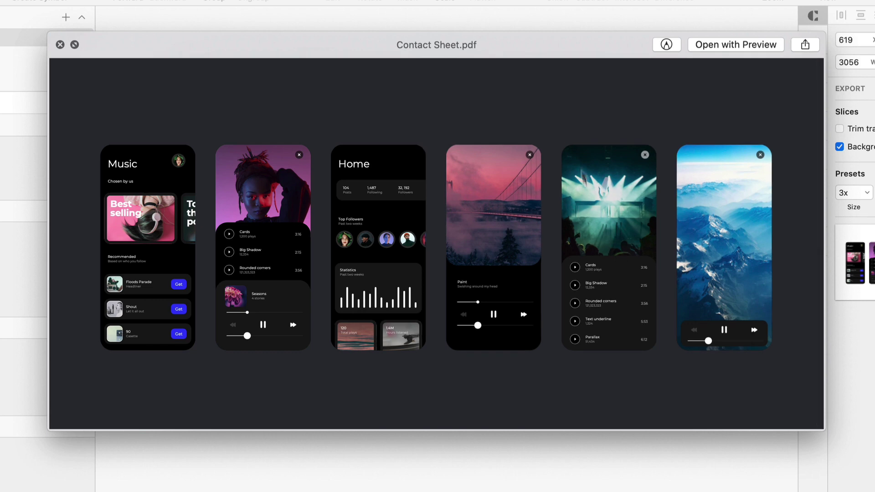
Step: Scroll through the Contact Sheet preview, close it and bring Sketch back to the front
{"action": "left_click_drag", "start_coordinate": [504, 51], "coordinate": [511, 49]}
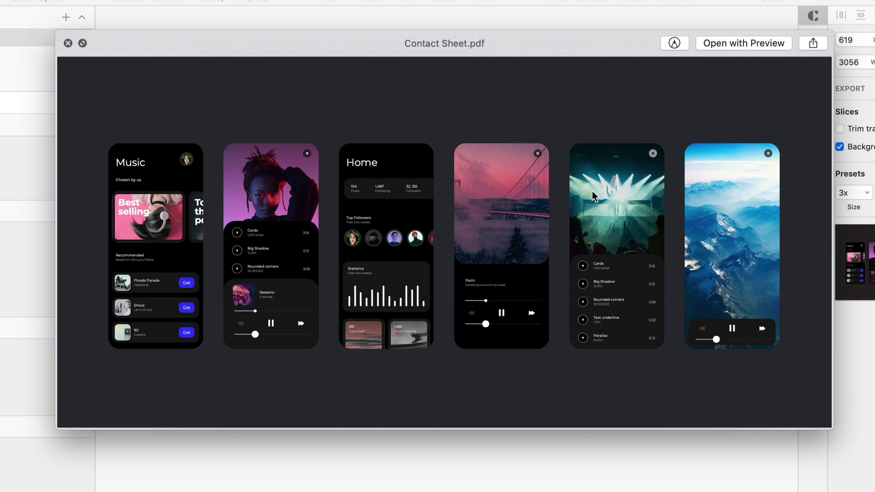
{"action": "scroll", "coordinate": [560, 198], "scroll_direction": "up", "scroll_amount": 5}
{"action": "scroll", "coordinate": [560, 199], "scroll_direction": "down", "scroll_amount": 3}
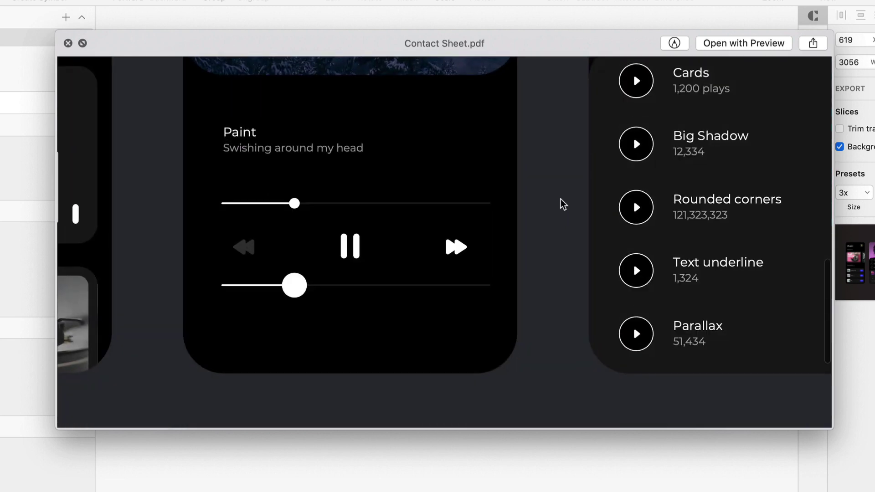
{"action": "scroll", "coordinate": [560, 198], "scroll_direction": "down", "scroll_amount": 3}
{"action": "scroll", "coordinate": [560, 198], "scroll_direction": "up", "scroll_amount": 6}
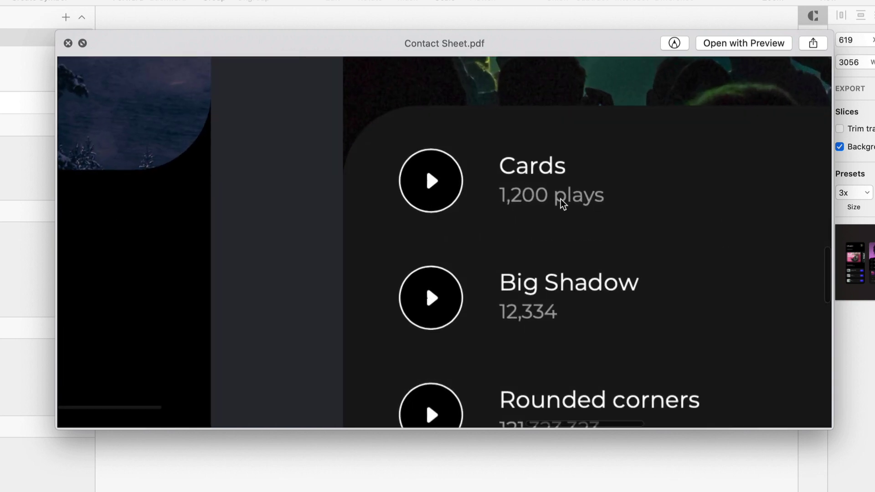
{"action": "scroll", "coordinate": [561, 199], "scroll_direction": "down", "scroll_amount": 3}
{"action": "scroll", "coordinate": [561, 199], "scroll_direction": "down", "scroll_amount": 4}
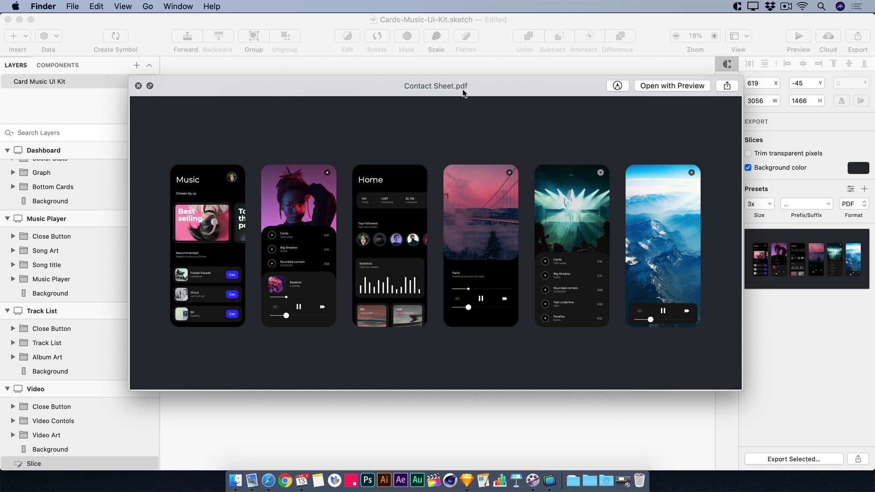
{"action": "left_click_drag", "start_coordinate": [463, 93], "coordinate": [458, 96]}
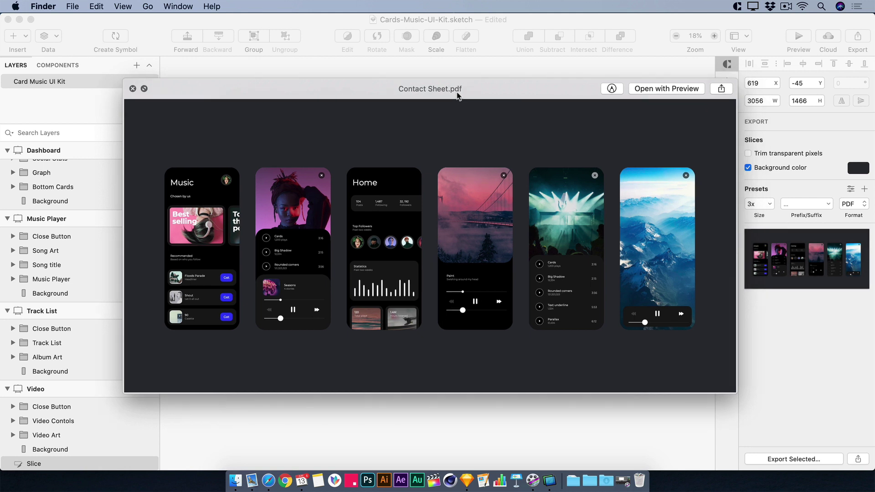
{"action": "key", "text": "space"}
{"action": "left_click", "coordinate": [495, 90]}
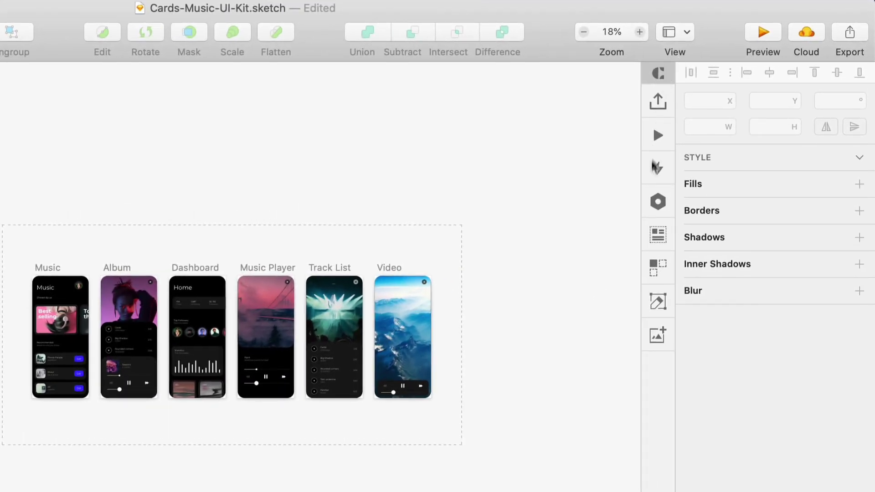
Step: Load invisionapp.com/craft in Safari, then switch back to the Sketch document
{"action": "key", "text": "ctrl+Up"}
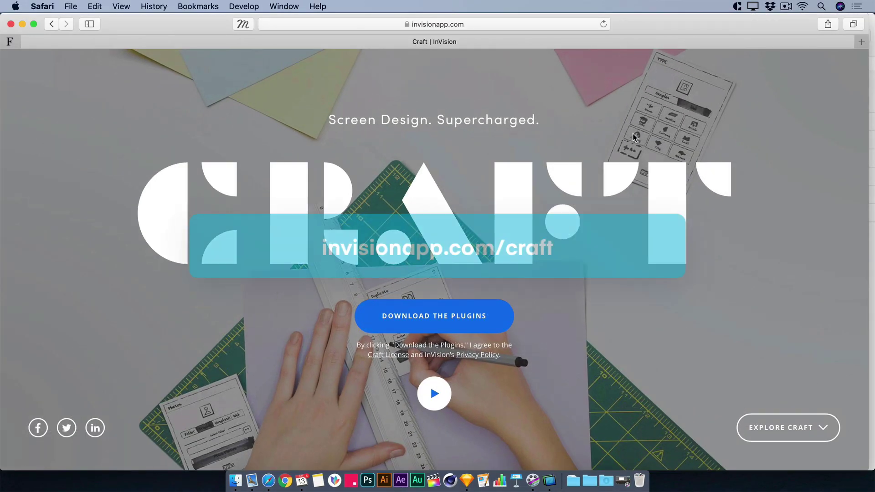
{"action": "left_click", "coordinate": [532, 25]}
{"action": "left_click", "coordinate": [518, 23]}
{"action": "key", "text": "Return"}
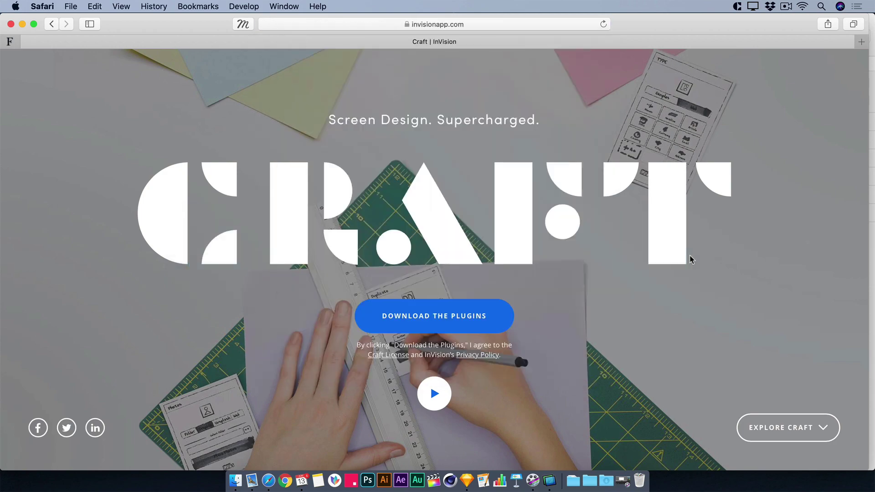
{"action": "key", "text": "ctrl+Up"}
{"action": "left_click", "coordinate": [321, 328]}
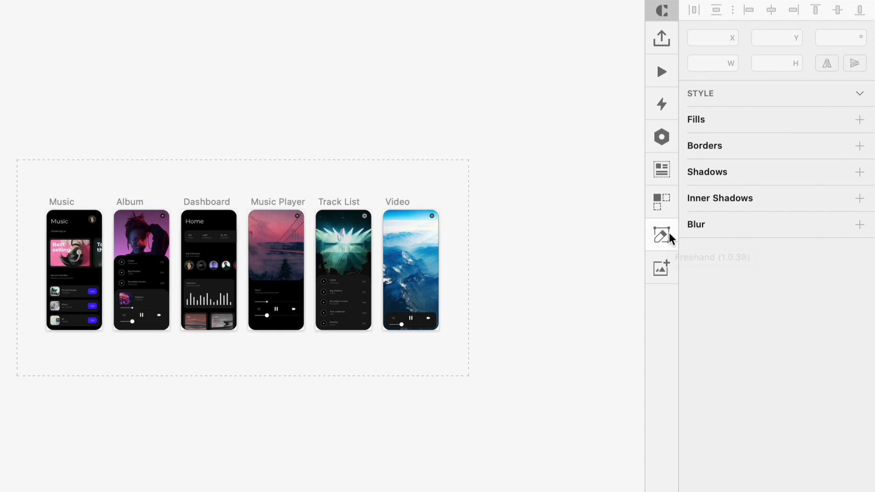
Step: Create a new Freehand named 'Card Music App' from all artboards via the Craft panel
{"action": "left_click", "coordinate": [662, 235]}
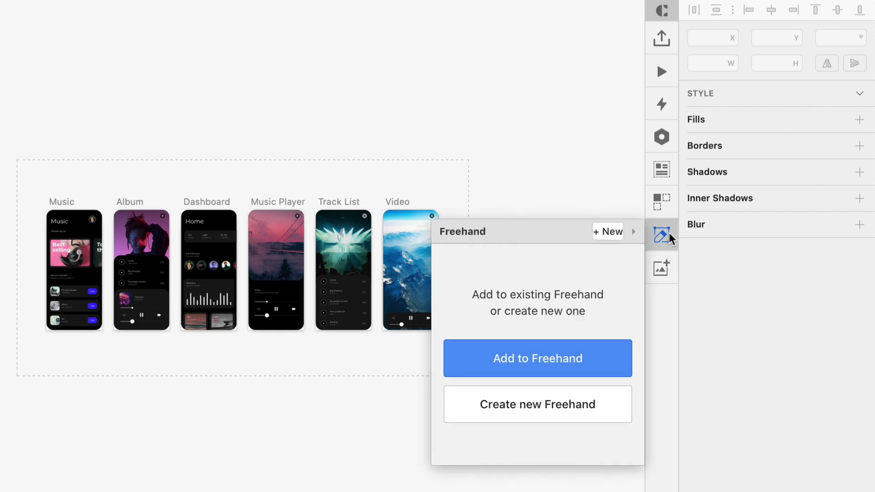
{"action": "left_click", "coordinate": [561, 406]}
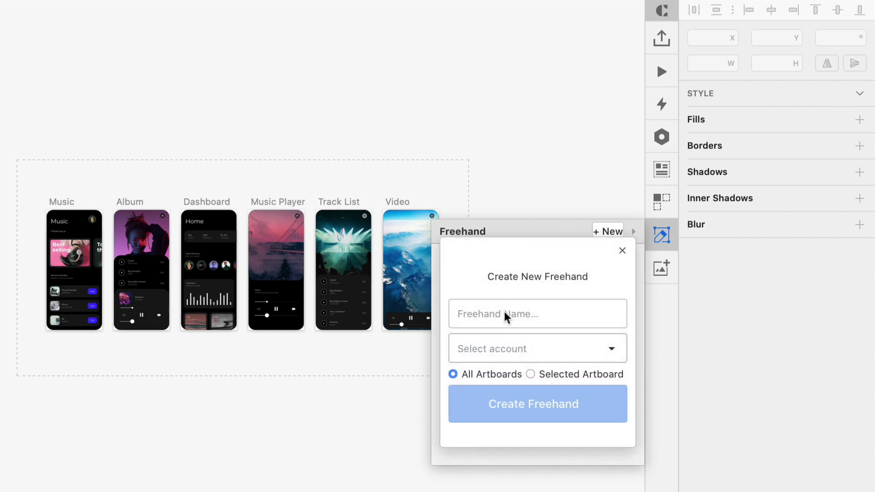
{"action": "type", "text": "Card Music App"}
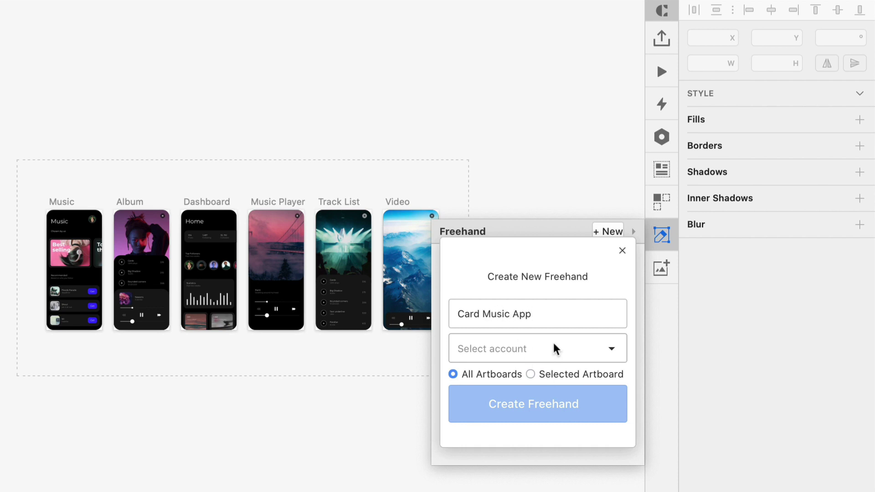
{"action": "left_click", "coordinate": [555, 347]}
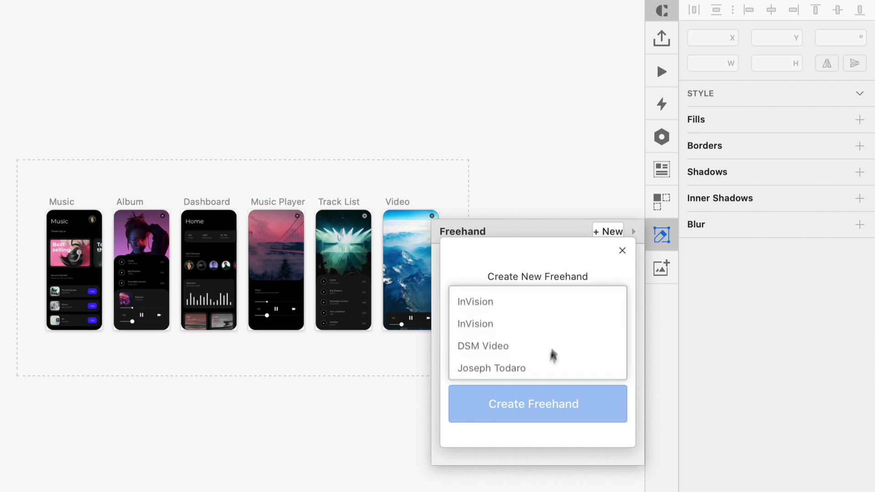
{"action": "left_click", "coordinate": [515, 377]}
{"action": "left_click", "coordinate": [557, 412]}
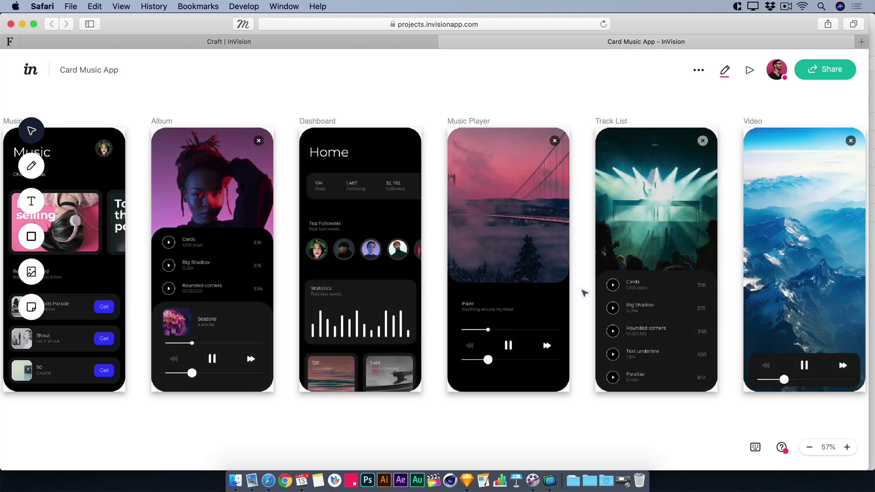
Step: Pick the pencil and draw a test squiggle above the Music and Album screens
{"action": "scroll", "coordinate": [492, 282], "scroll_direction": "down", "scroll_amount": 3}
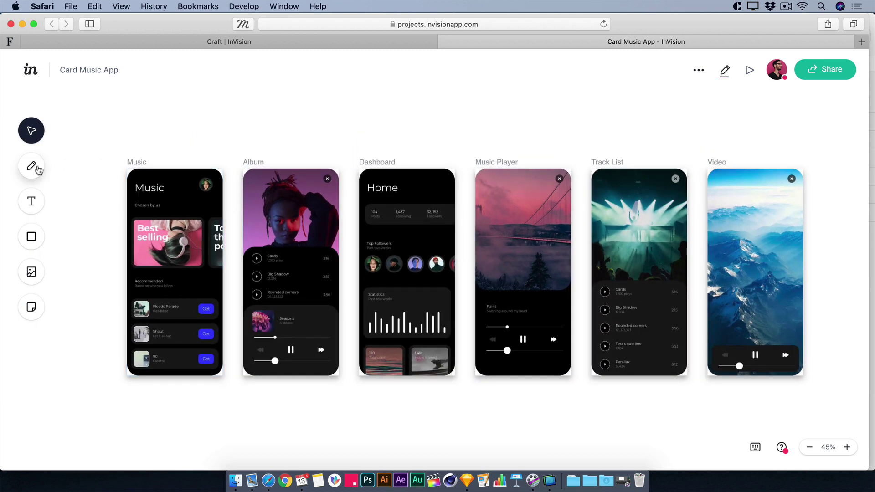
{"action": "left_click", "coordinate": [37, 168]}
{"action": "left_click_drag", "start_coordinate": [126, 132], "coordinate": [286, 131]}
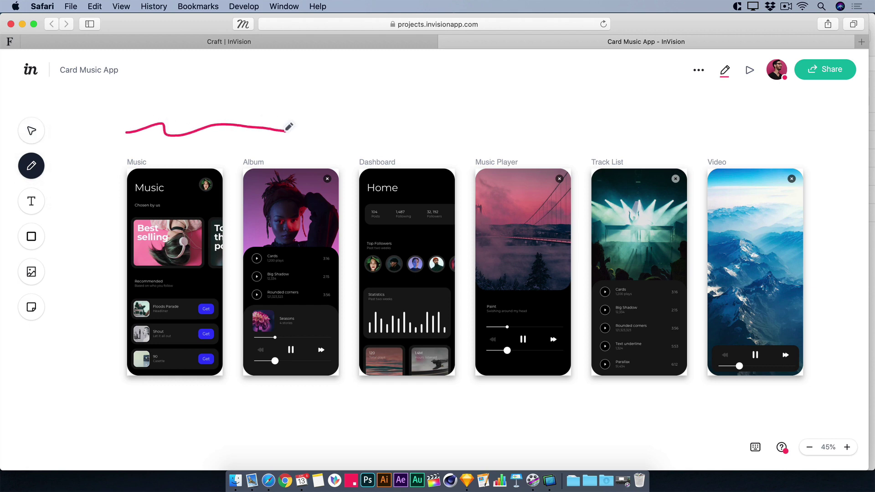
{"action": "scroll", "coordinate": [255, 224], "scroll_direction": "up", "scroll_amount": 5}
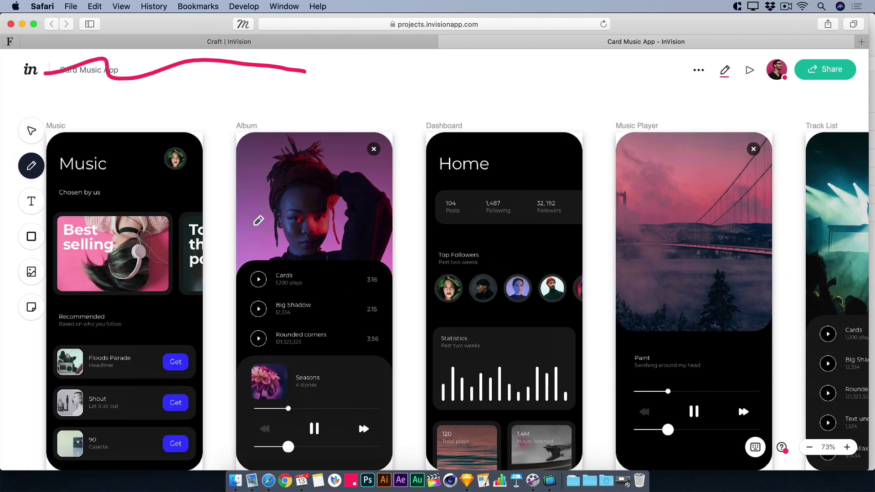
{"action": "scroll", "coordinate": [258, 220], "scroll_direction": "down", "scroll_amount": 5}
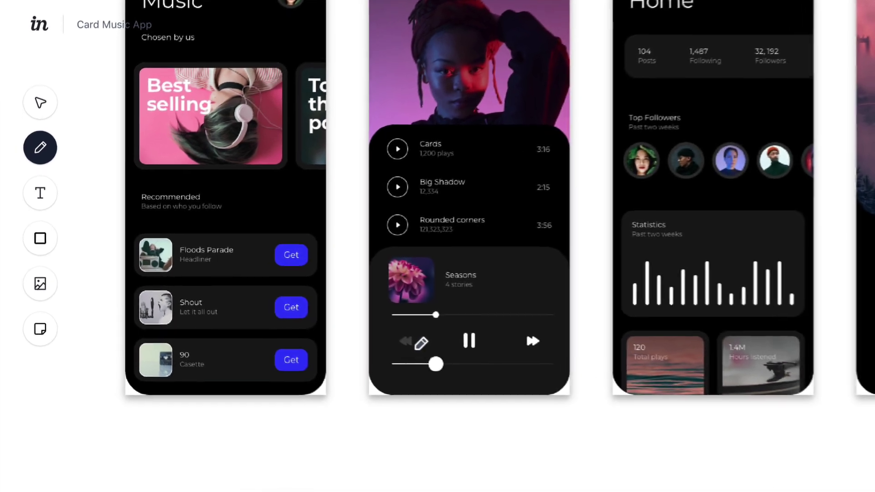
Step: Draw two pink arrows toward the pause button and circle the fast-forward button
{"action": "left_click_drag", "start_coordinate": [421, 341], "coordinate": [445, 337]}
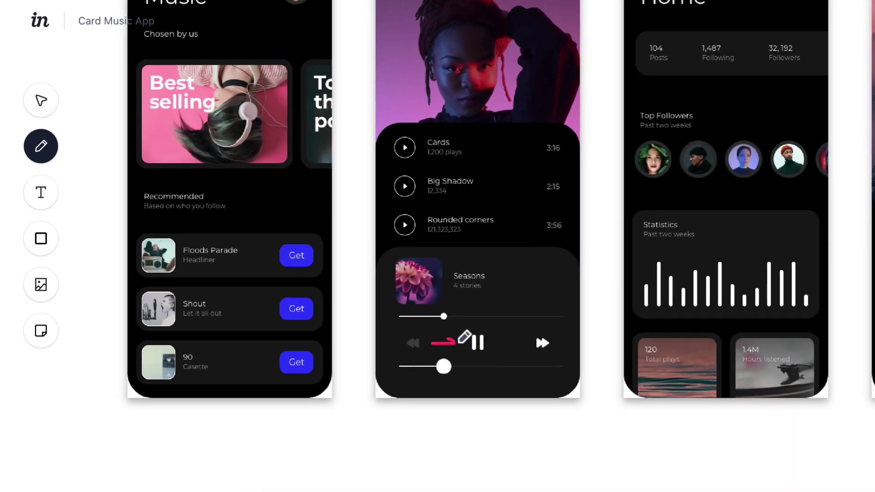
{"action": "mouse_move", "coordinate": [512, 346]}
{"action": "left_mouse_down"}
{"action": "mouse_move", "coordinate": [521, 344]}
{"action": "mouse_move", "coordinate": [503, 345]}
{"action": "mouse_move", "coordinate": [511, 339]}
{"action": "left_mouse_up"}
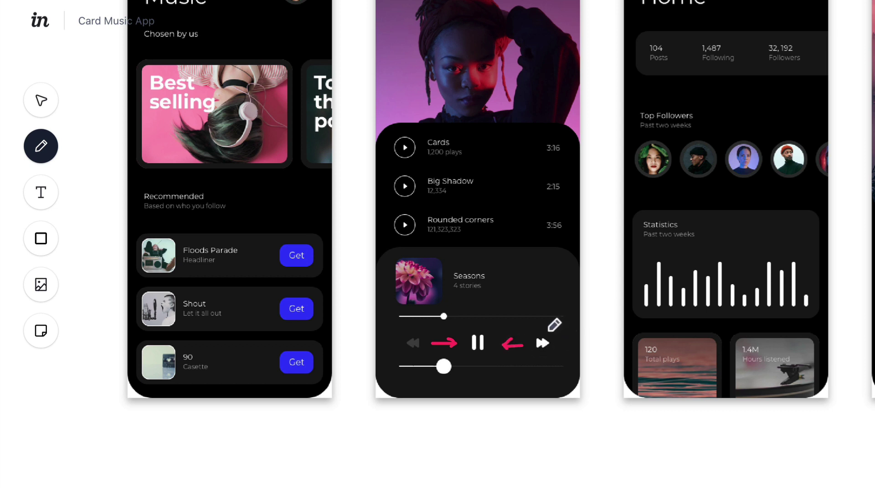
{"action": "mouse_move", "coordinate": [549, 331]}
{"action": "left_mouse_down"}
{"action": "mouse_move", "coordinate": [533, 351]}
{"action": "mouse_move", "coordinate": [553, 358]}
{"action": "mouse_move", "coordinate": [561, 347]}
{"action": "mouse_move", "coordinate": [548, 330]}
{"action": "left_mouse_up"}
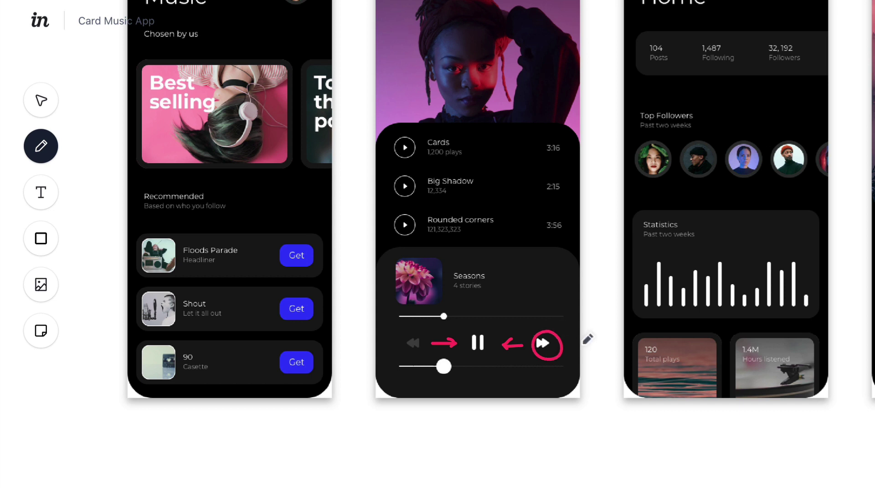
{"action": "left_click", "coordinate": [45, 111]}
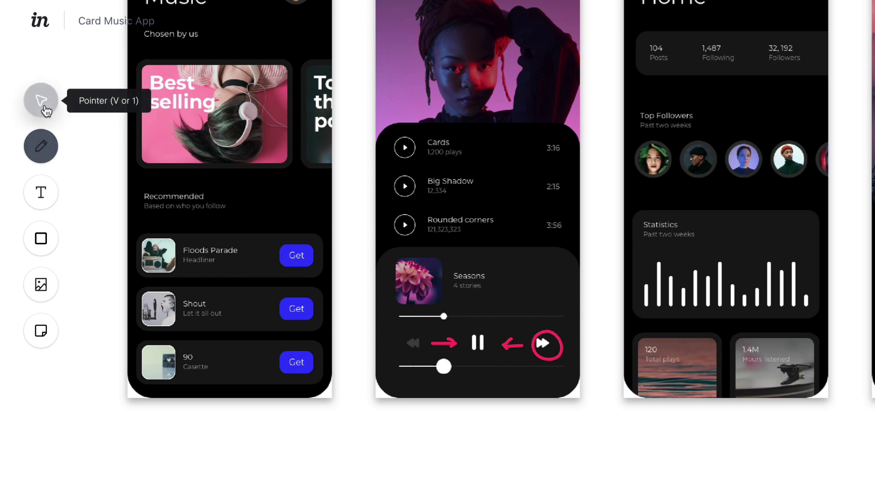
{"action": "left_click", "coordinate": [552, 334]}
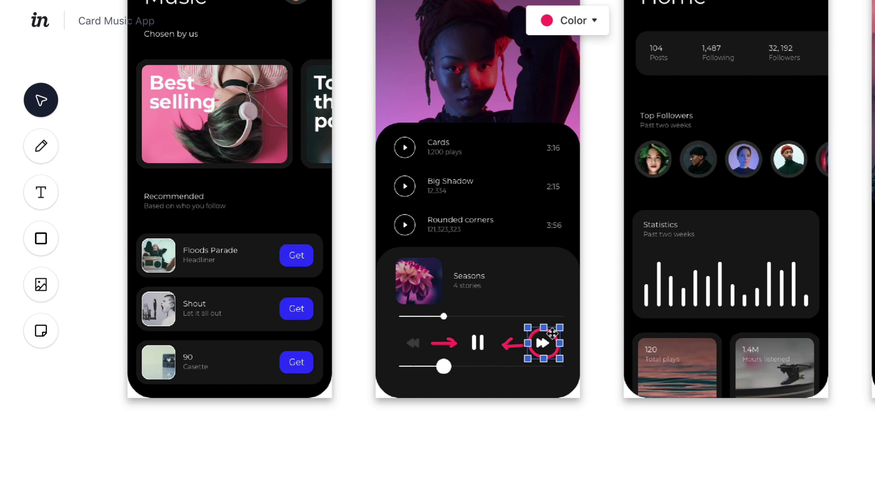
{"action": "left_click", "coordinate": [615, 427]}
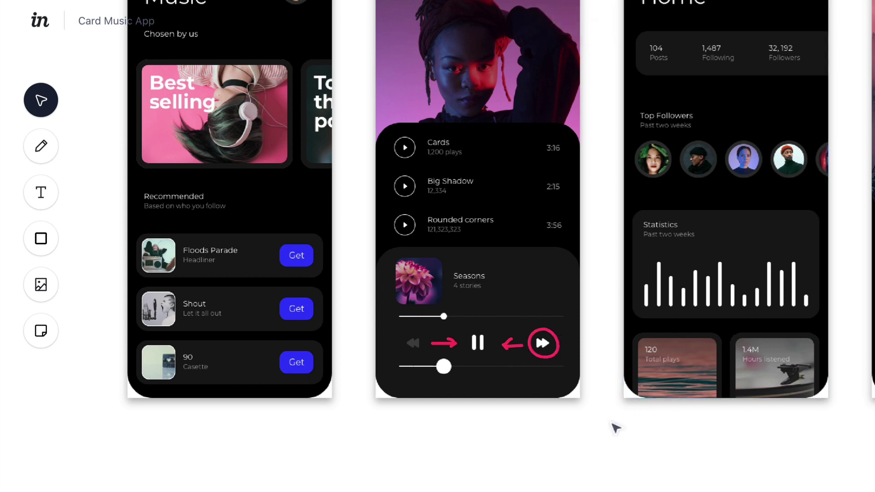
Step: Add the text 'Icons need to be nudged inward a tad' below the Album screen
{"action": "key", "text": "t"}
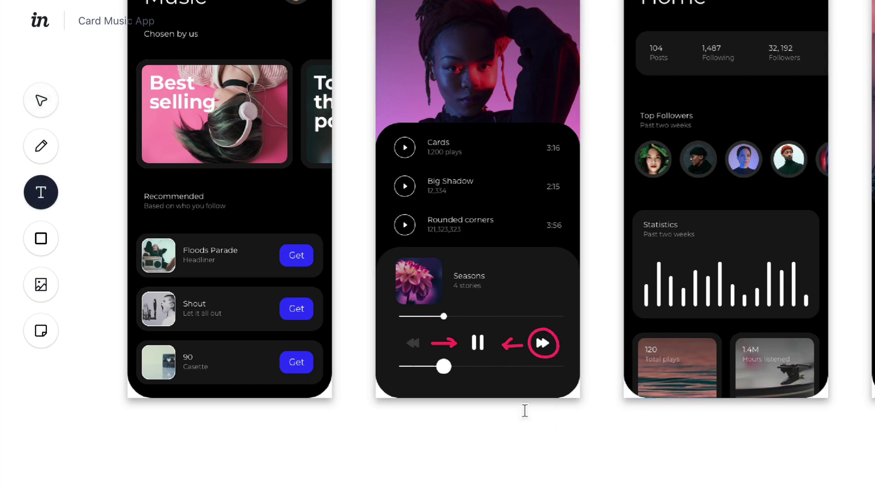
{"action": "left_click", "coordinate": [523, 415]}
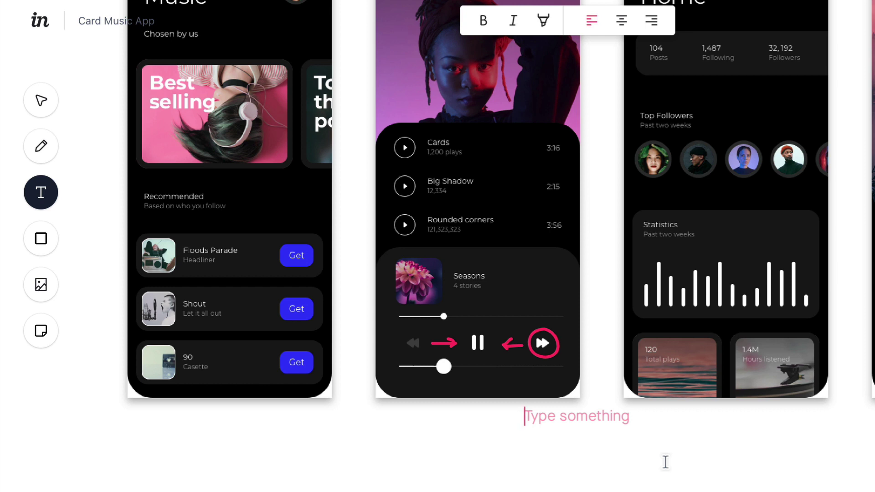
{"action": "type", "text": "Icons need to be nudged inward a tad"}
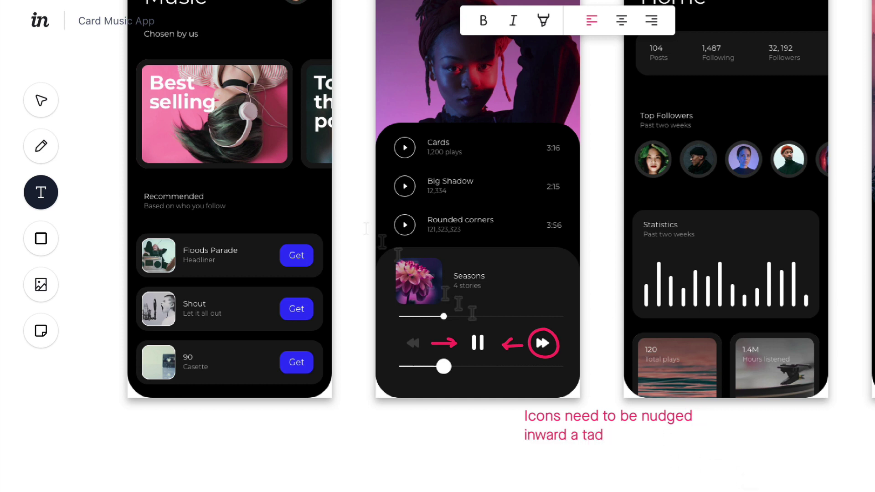
{"action": "left_click", "coordinate": [48, 107]}
{"action": "mouse_move", "coordinate": [602, 433]}
{"action": "left_mouse_down"}
{"action": "mouse_move", "coordinate": [592, 431]}
{"action": "mouse_move", "coordinate": [602, 432]}
{"action": "left_mouse_up"}
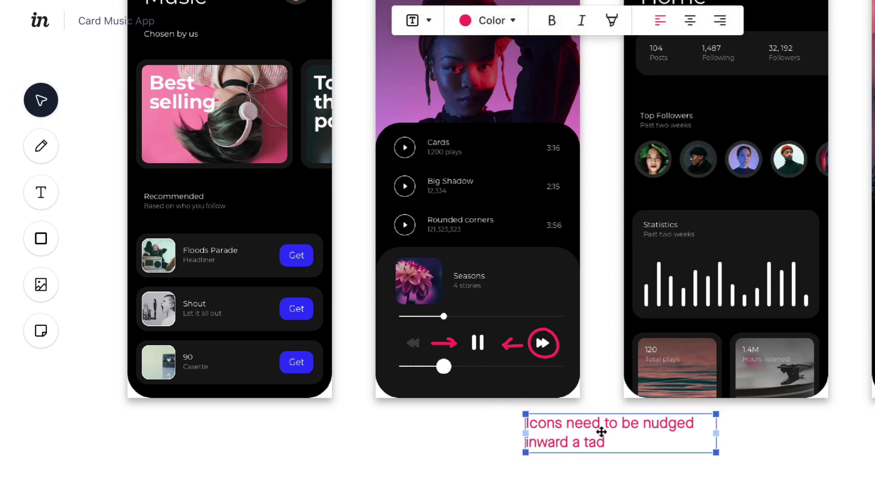
Step: Convert the comment to a sticky note, shrink it and move it beside the player controls
{"action": "left_click", "coordinate": [417, 20]}
{"action": "left_click", "coordinate": [416, 54]}
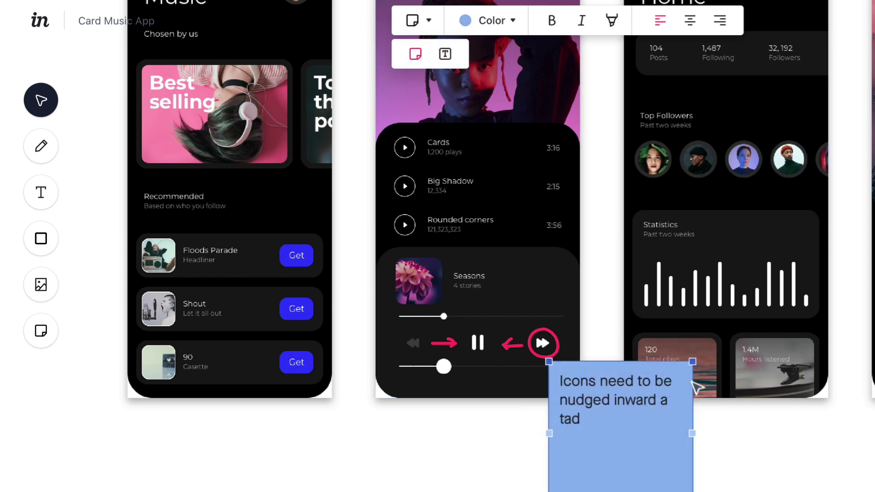
{"action": "left_click_drag", "start_coordinate": [692, 361], "coordinate": [637, 418]}
{"action": "left_click_drag", "start_coordinate": [582, 468], "coordinate": [558, 419]}
{"action": "left_click", "coordinate": [587, 479]}
{"action": "scroll", "coordinate": [488, 236], "scroll_direction": "right", "scroll_amount": 1}
{"action": "scroll", "coordinate": [488, 236], "scroll_direction": "up", "scroll_amount": 1}
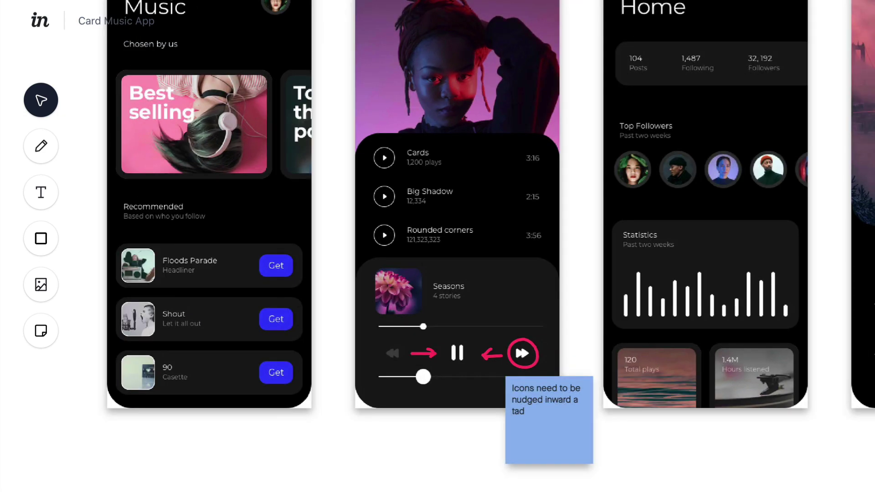
{"action": "scroll", "coordinate": [577, 488], "scroll_direction": "down", "scroll_amount": 5}
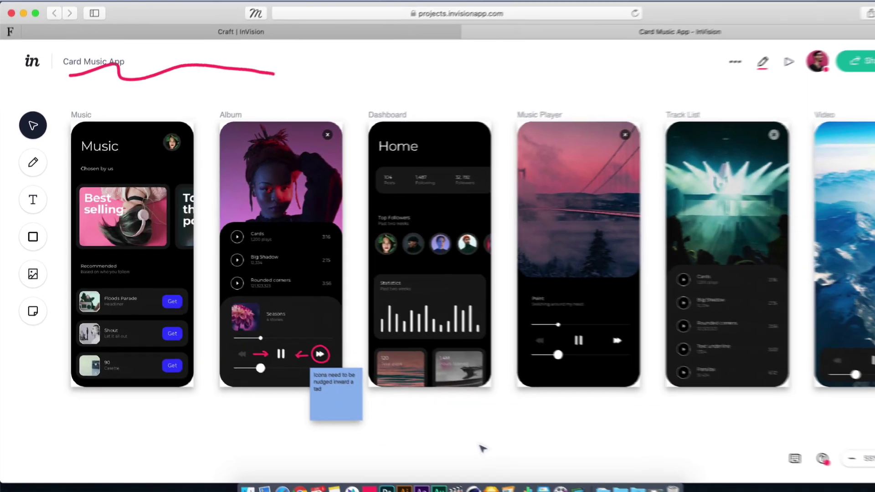
{"action": "scroll", "coordinate": [458, 437], "scroll_direction": "down", "scroll_amount": 2}
{"action": "scroll", "coordinate": [458, 438], "scroll_direction": "right", "scroll_amount": 1}
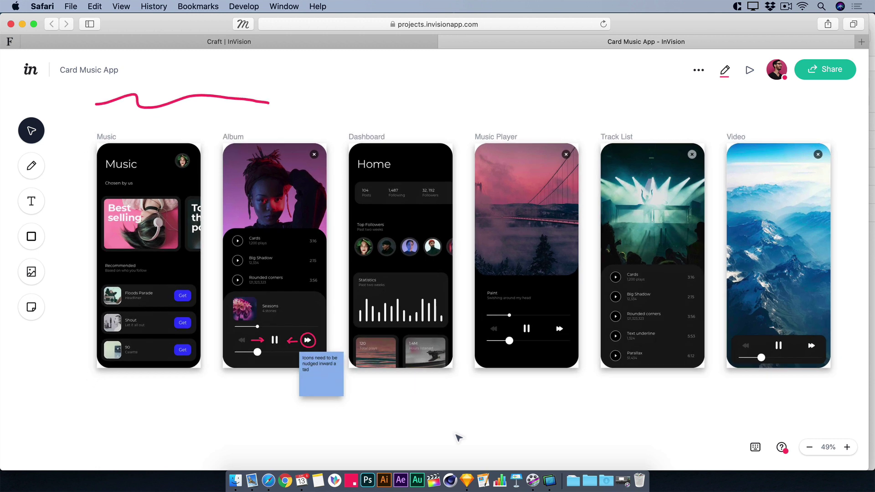